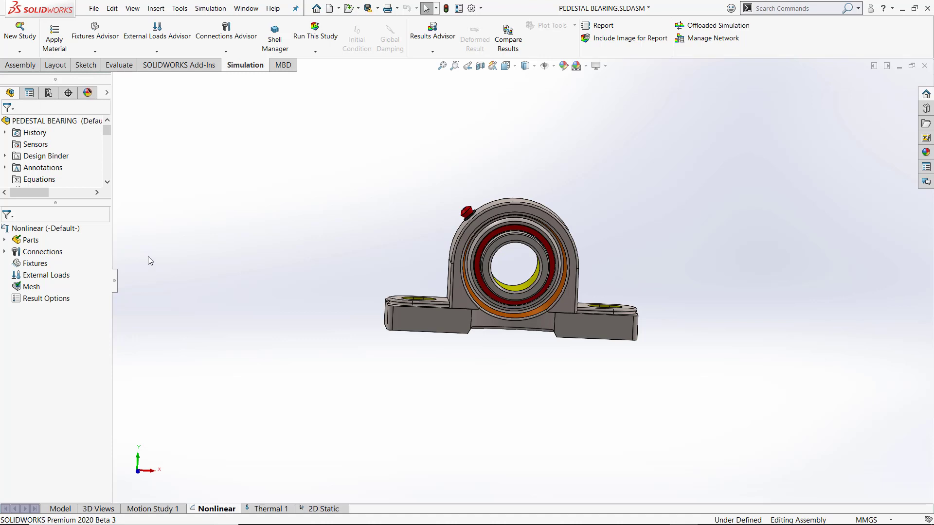
- Open the Nonlinear study's Simulation Evaluator and highlight the 101.893 GB free space under Results
right_click(41, 230)
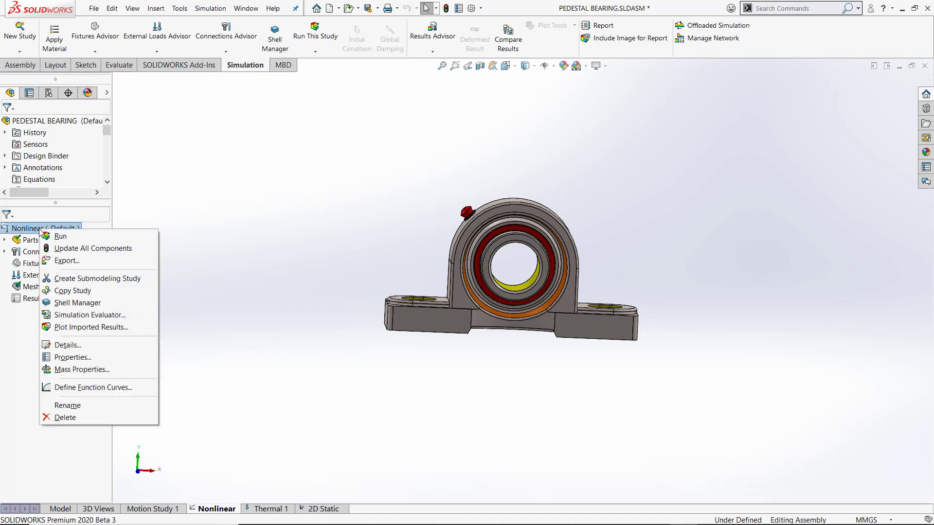
click(89, 315)
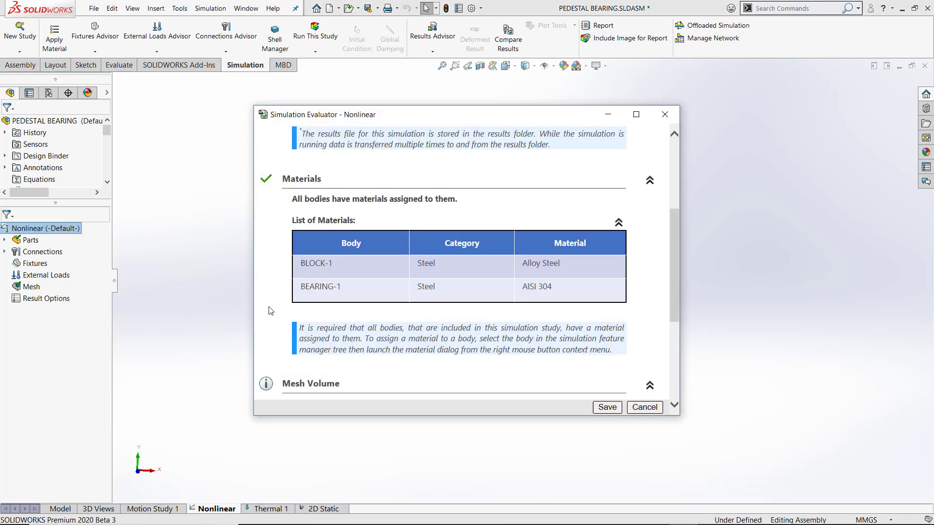
scroll(271, 307, up, 3)
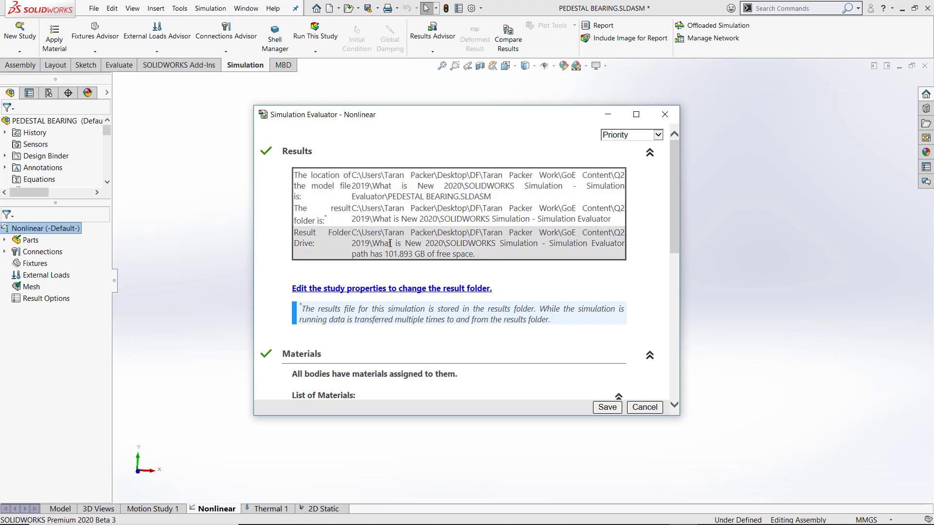
drag(385, 255, 470, 254)
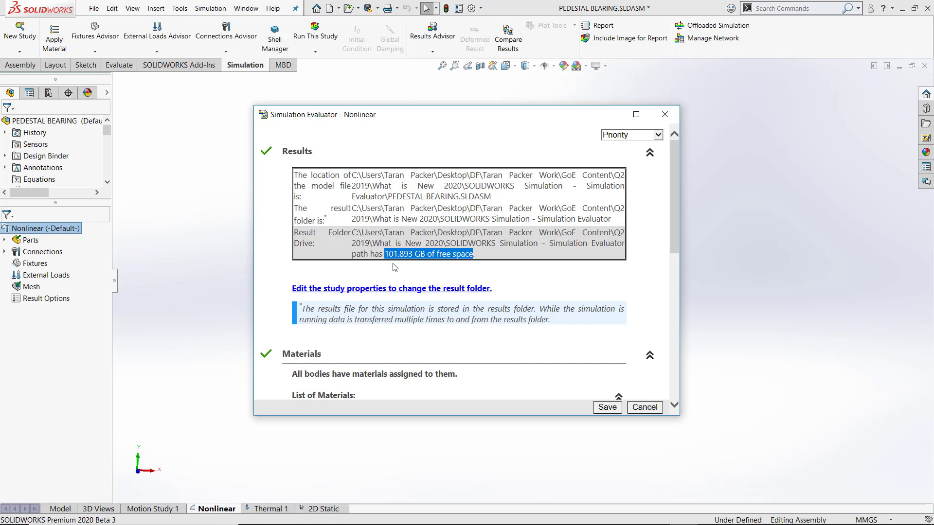
click(411, 267)
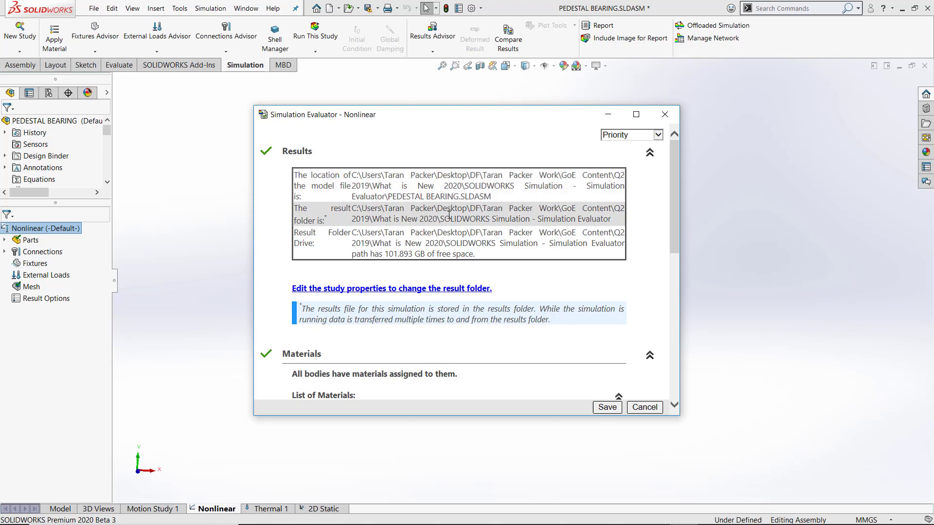
click(393, 288)
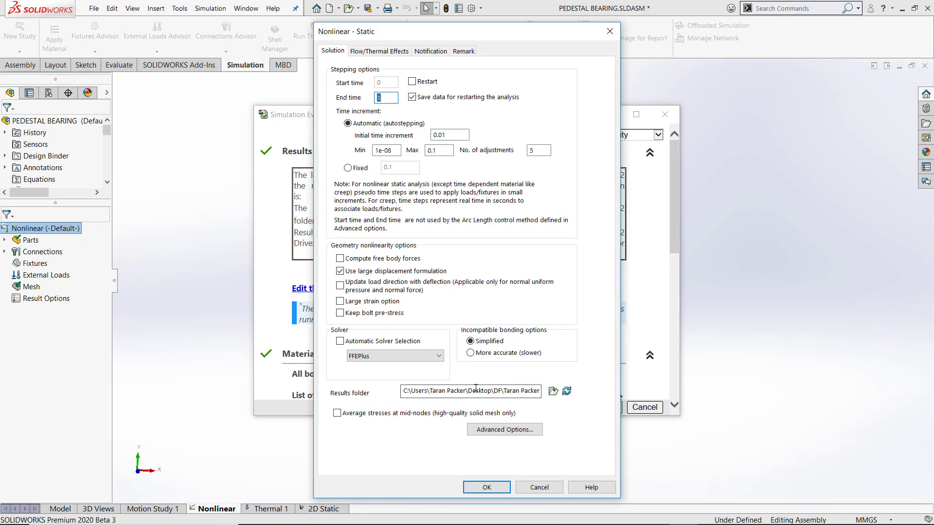
click(552, 391)
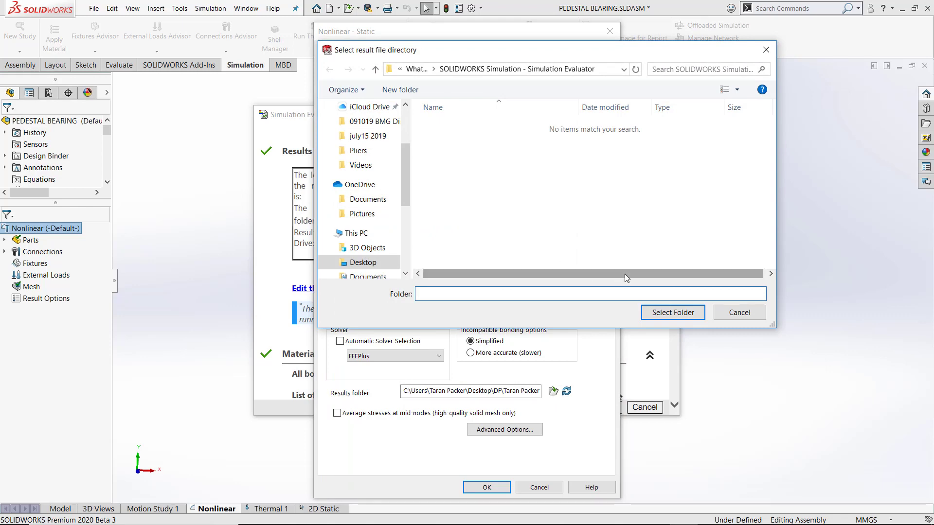
click(738, 312)
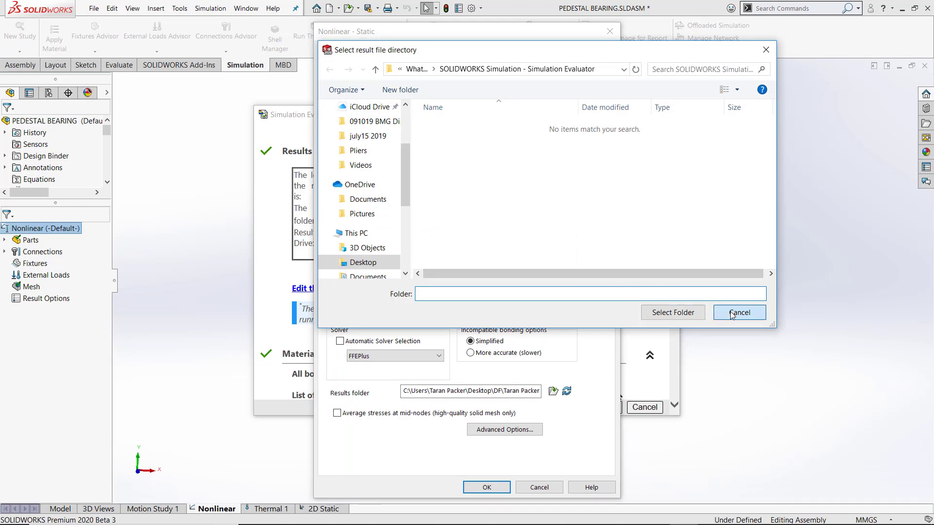
click(537, 489)
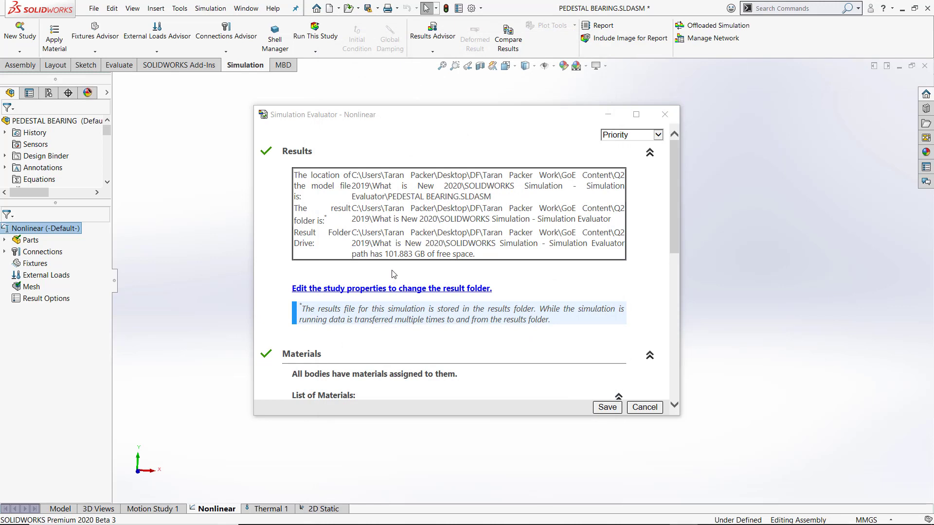
- Check the Materials section: BLOCK-1 uses Alloy Steel and BEARING-1 uses AISI 304
scroll(393, 274, down, 3)
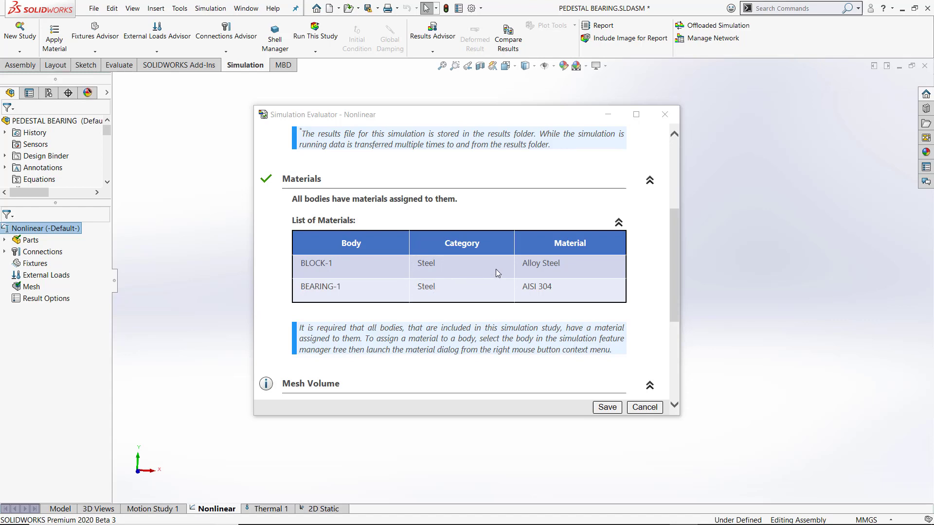
mouse_move(565, 270)
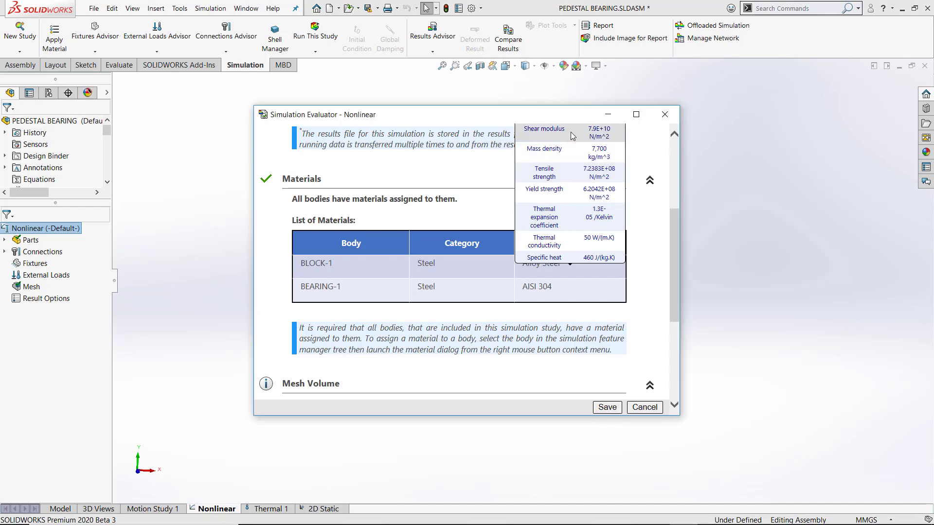
mouse_move(605, 295)
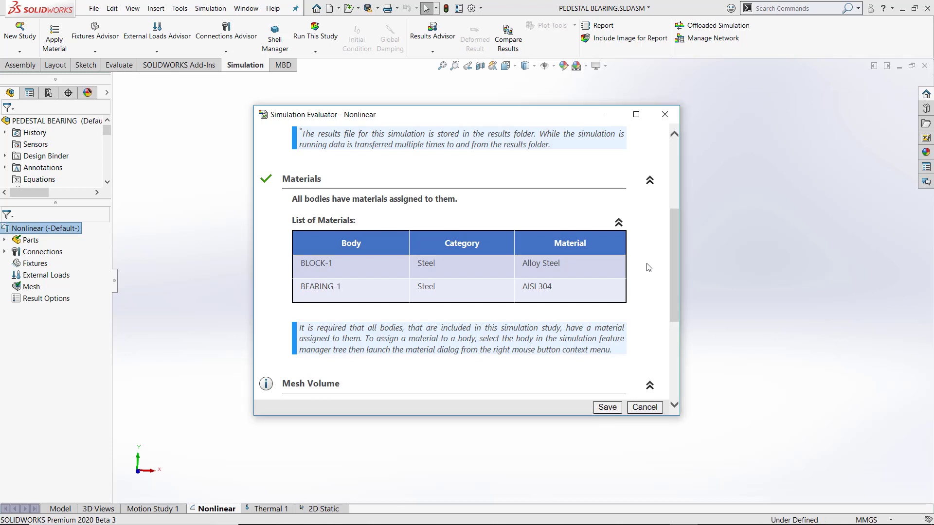
- Read the Mesh Volume table (BEARING-1 0.00%, BLOCK-1 0.02% difference), then return to the report top
scroll(649, 267, down, 4)
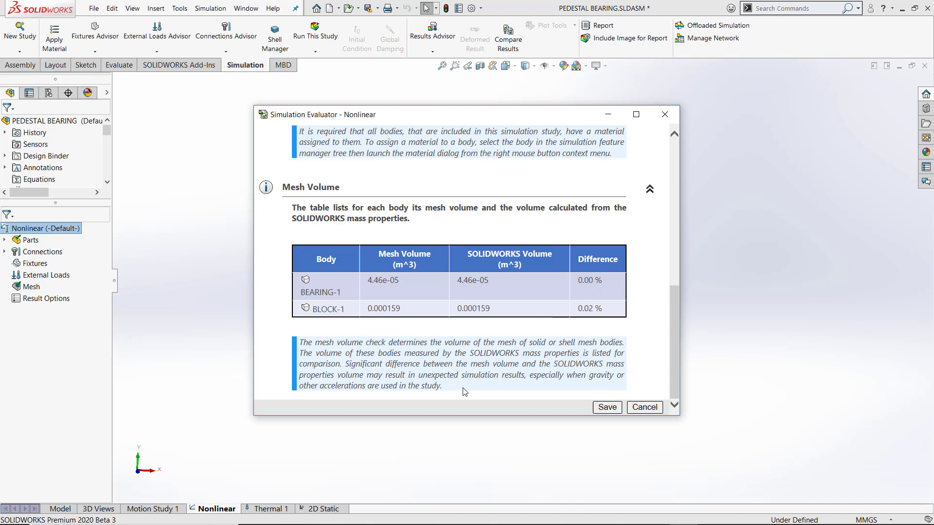
scroll(465, 384, up, 3)
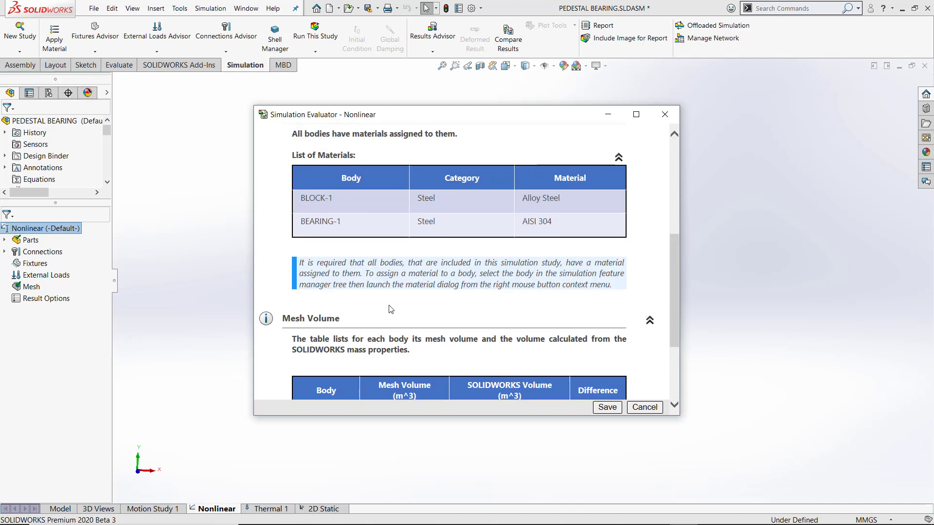
scroll(433, 314, up, 1)
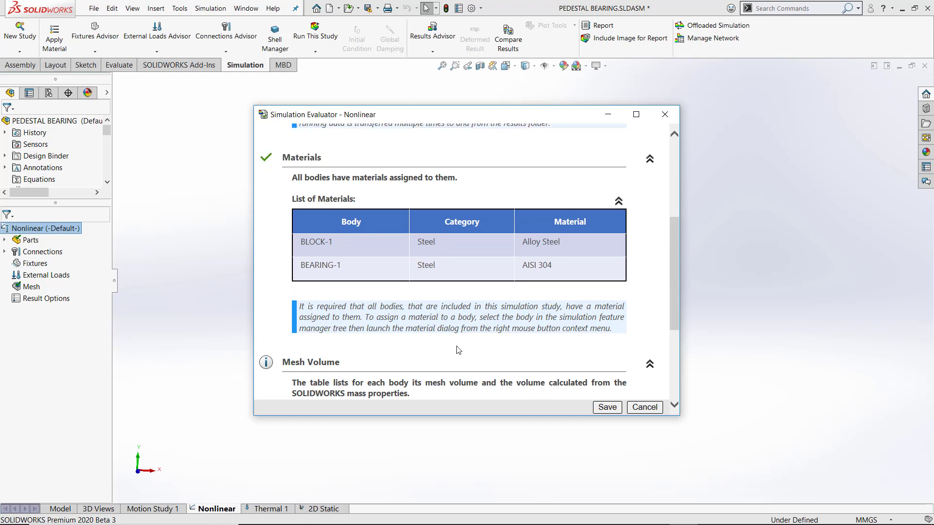
scroll(460, 343, up, 4)
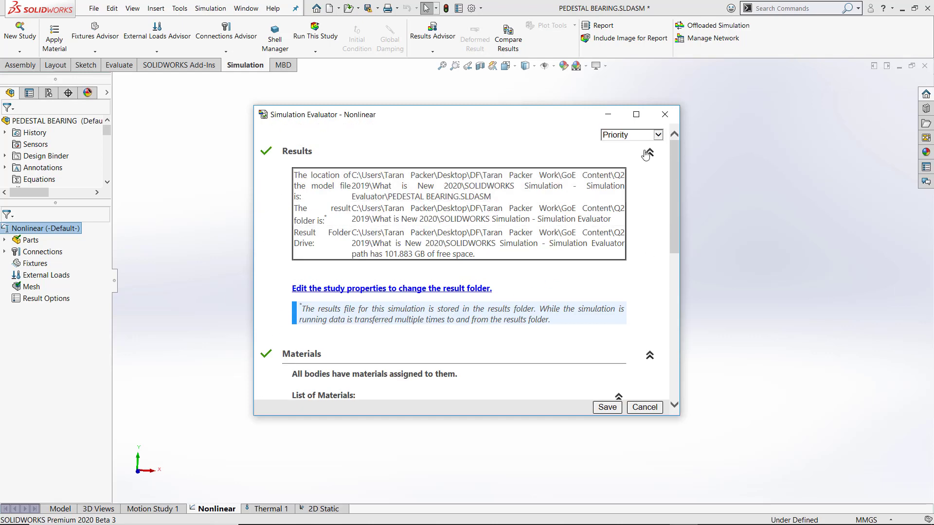
- Sort the Nonlinear evaluator sections Alphabetically and scroll through the reordered report
click(658, 135)
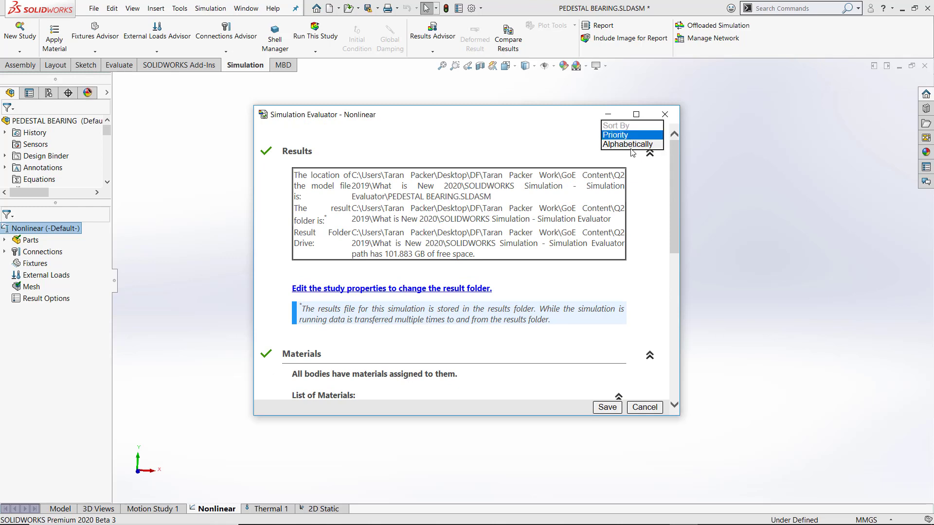
click(632, 144)
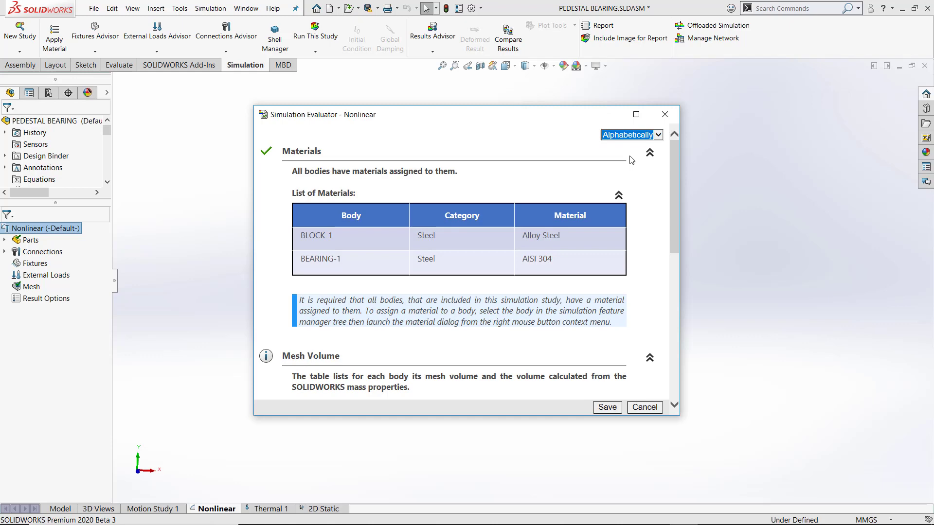
scroll(641, 223, down, 10)
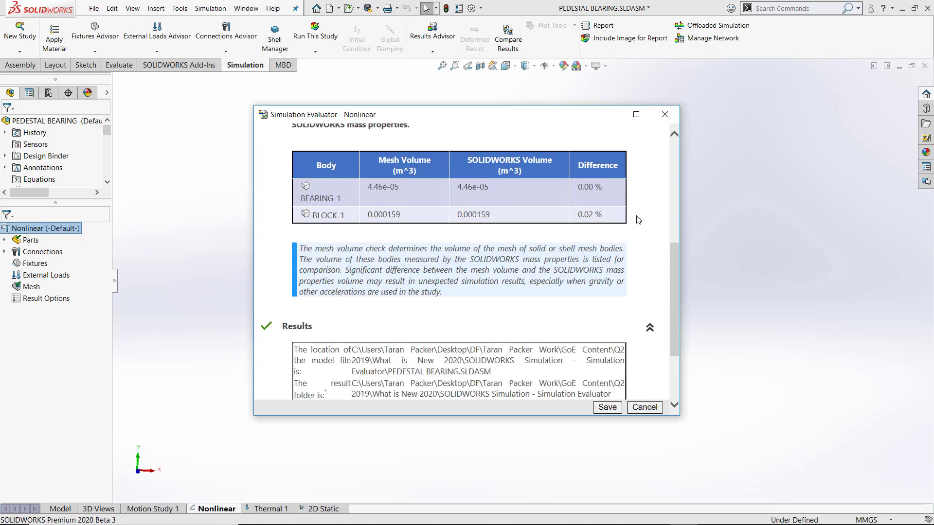
scroll(640, 228, up, 10)
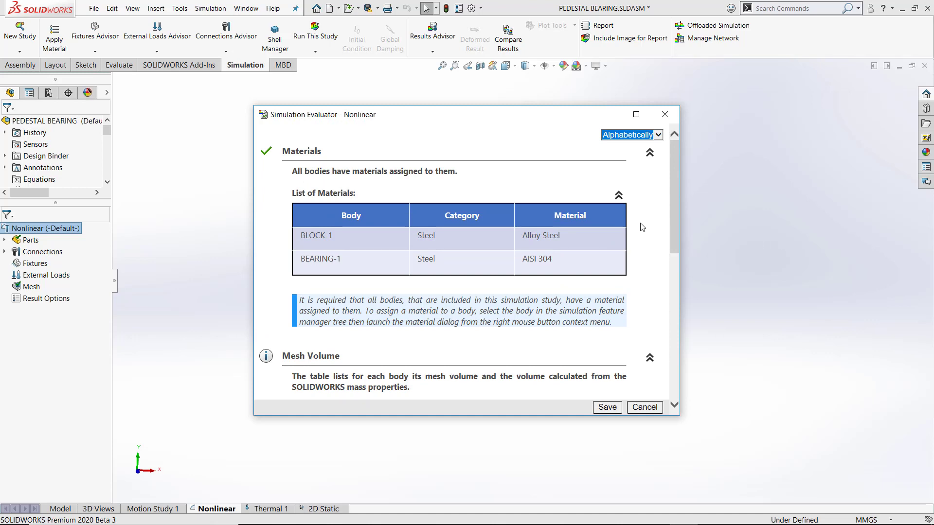
- Close the Nonlinear report, then open and close the Thermal 1 evaluator showing no materials applied
click(643, 408)
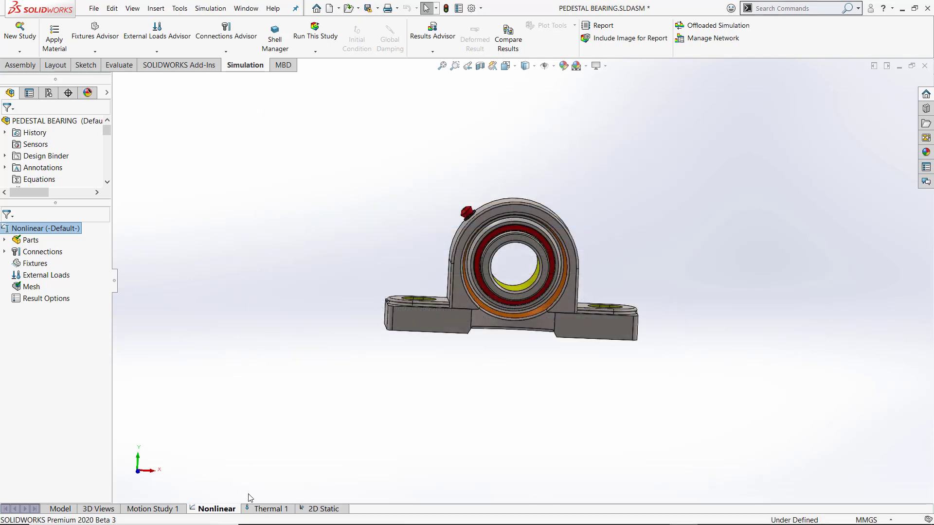
click(264, 509)
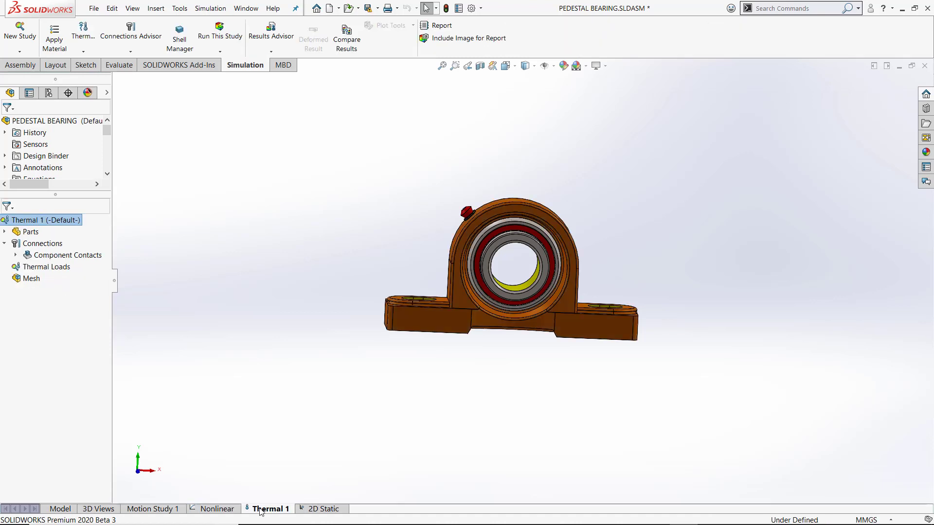
right_click(49, 221)
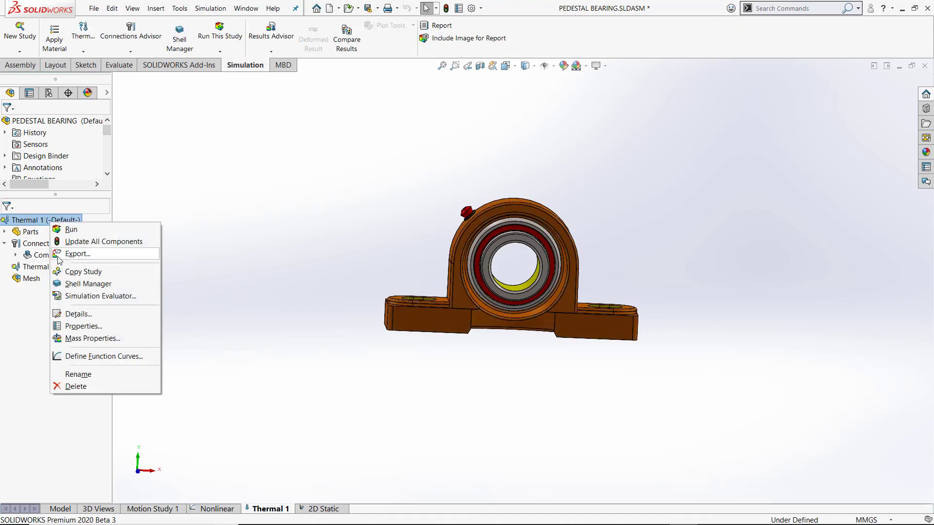
click(106, 297)
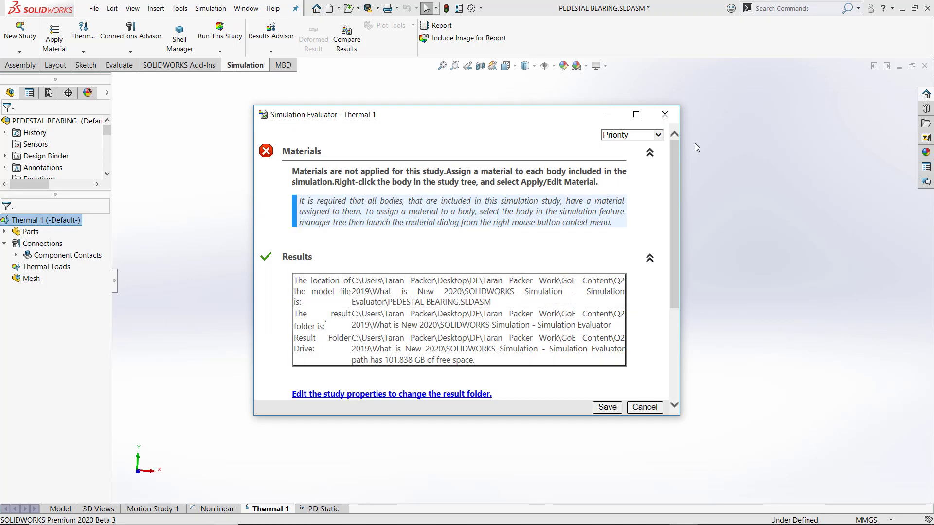
click(665, 114)
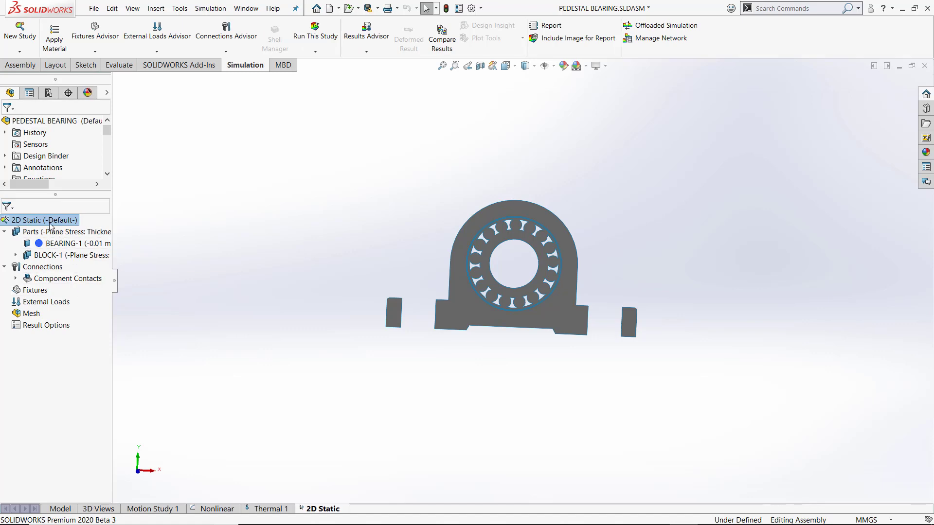
right_click(48, 222)
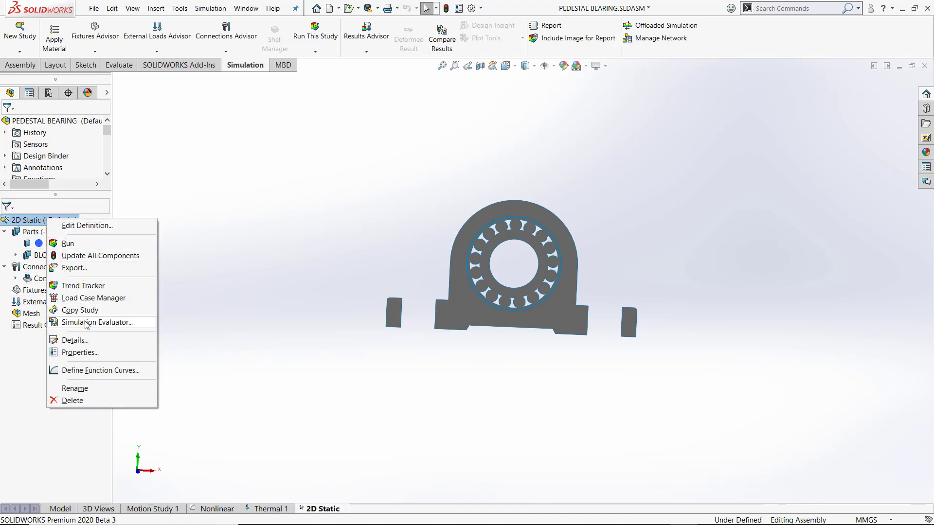
click(100, 322)
scroll(360, 265, down, 4)
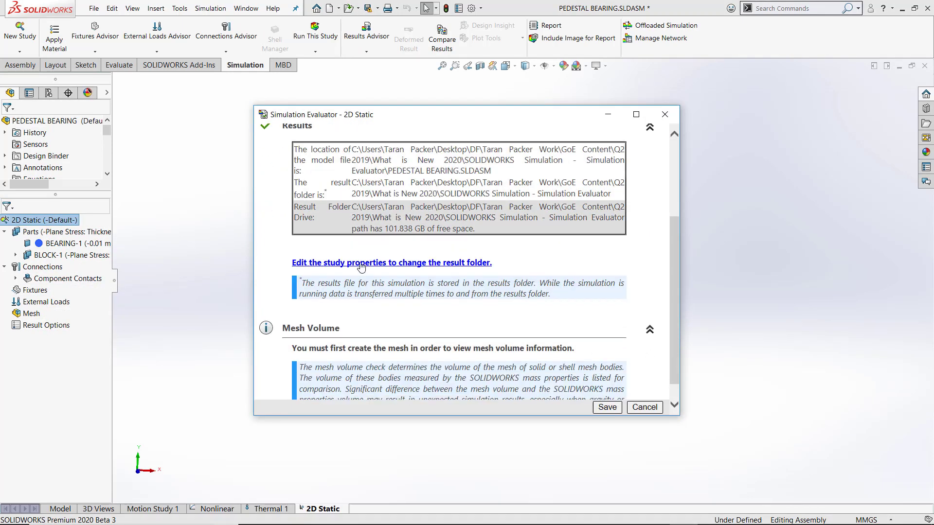
scroll(369, 271, up, 5)
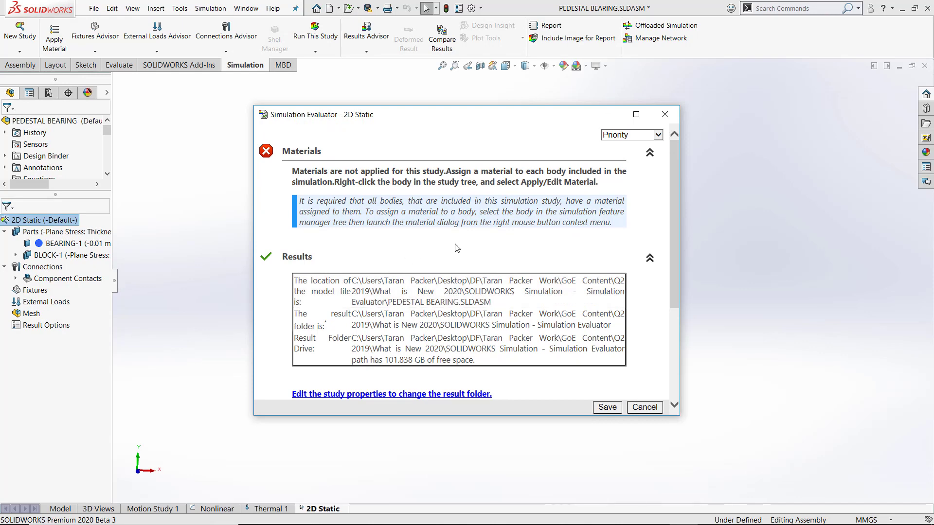
scroll(458, 247, down, 3)
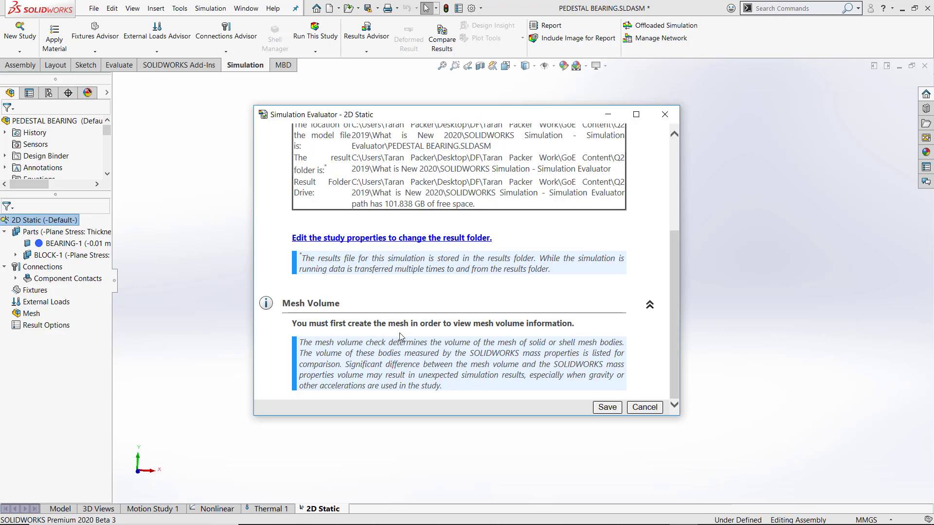
scroll(394, 316, up, 3)
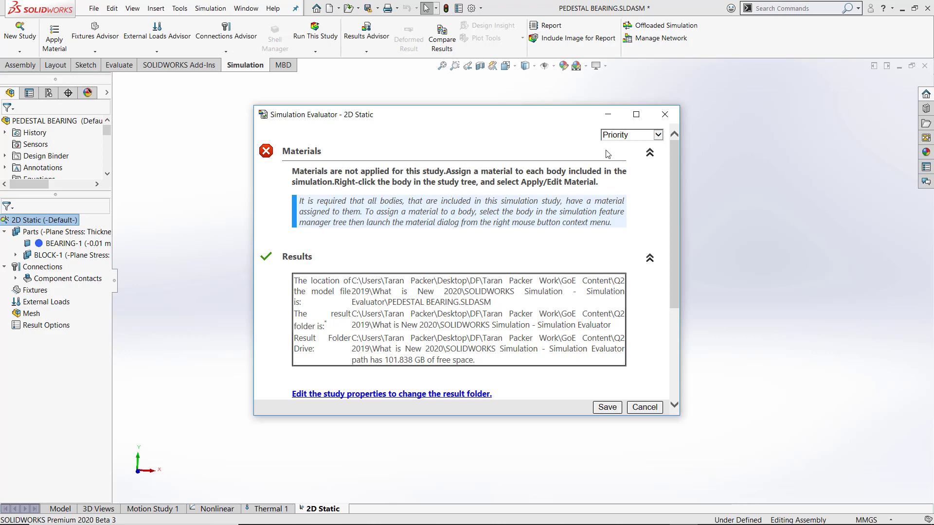
click(670, 114)
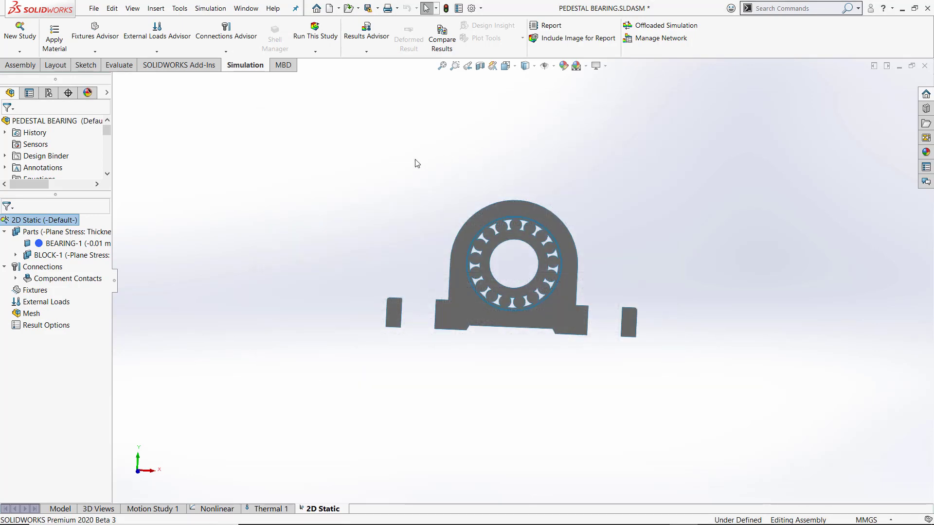